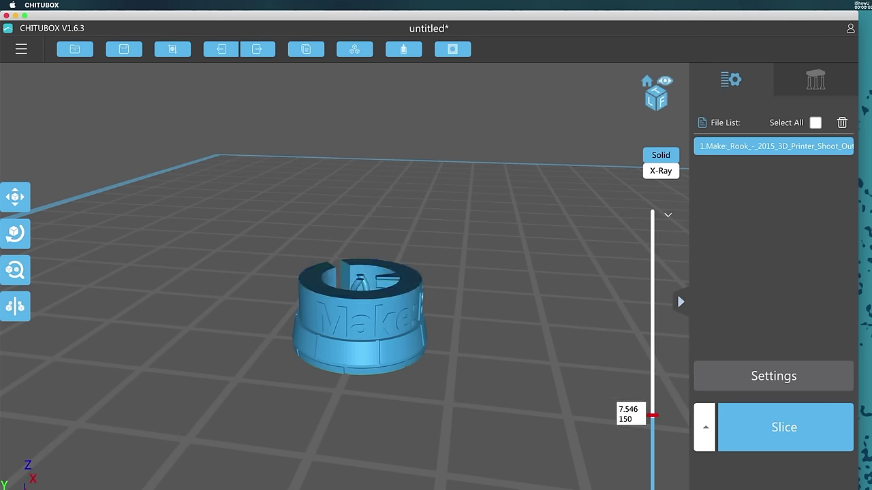
# - Play the layer animation so the rook builds from its base up to layer 417 (20.900)
pyautogui.click(668, 472)
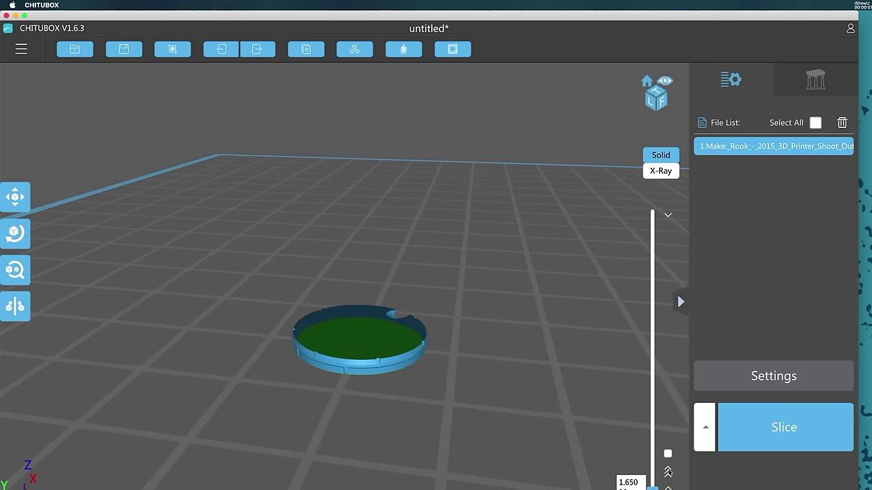
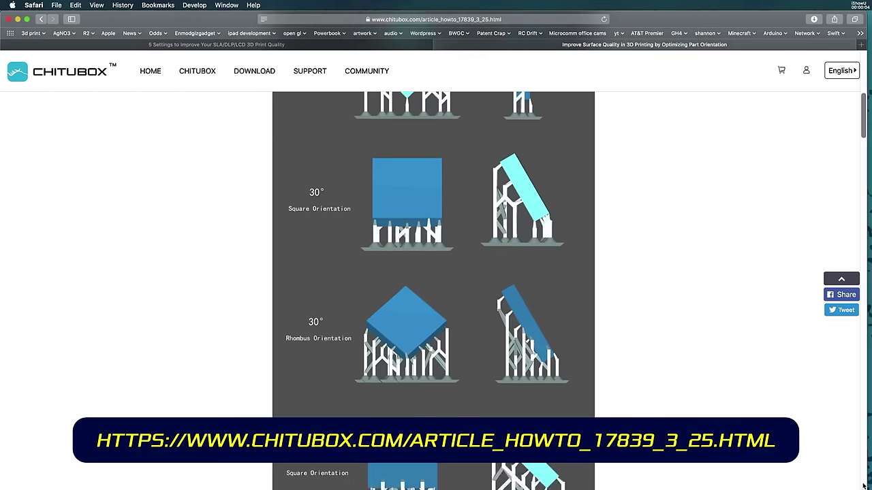
# - Scroll the orientation article past the images and photos to the Surface Quality ranking of seven pieces
pyautogui.scroll(-10, 863, 484)
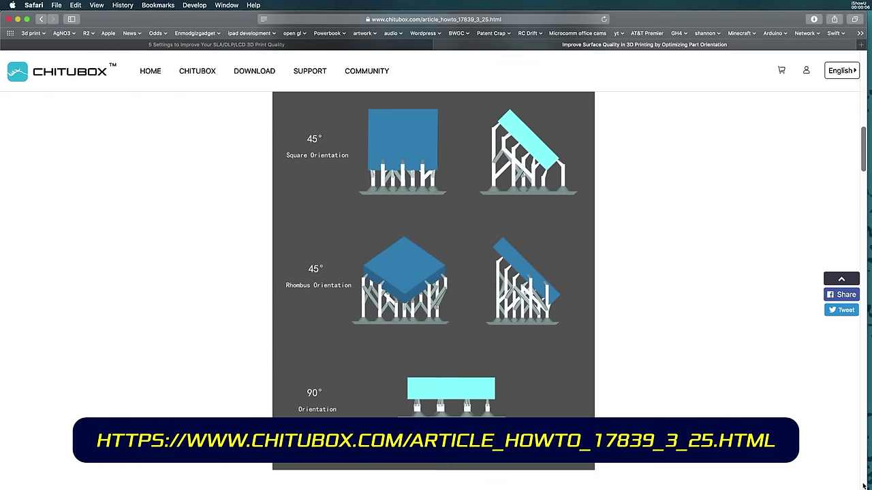
pyautogui.scroll(-10, 863, 485)
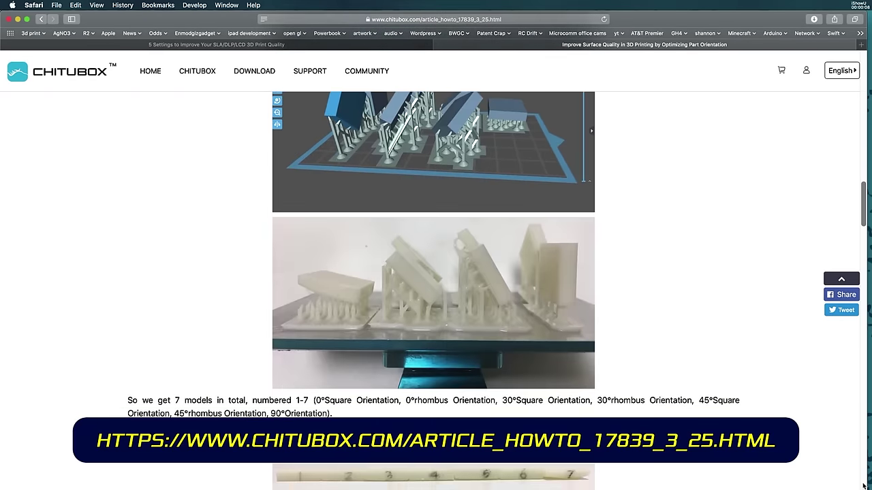
pyautogui.scroll(-5, 864, 485)
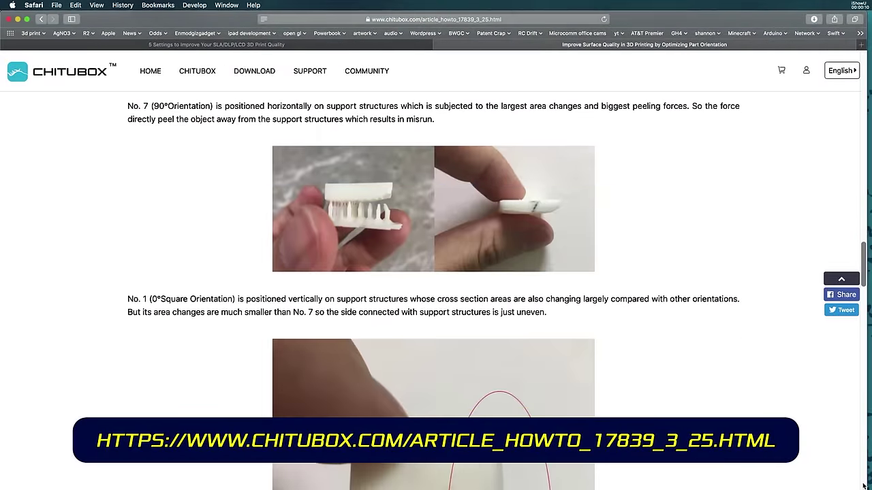
pyautogui.scroll(-7, 863, 485)
pyautogui.scroll(-9, 863, 485)
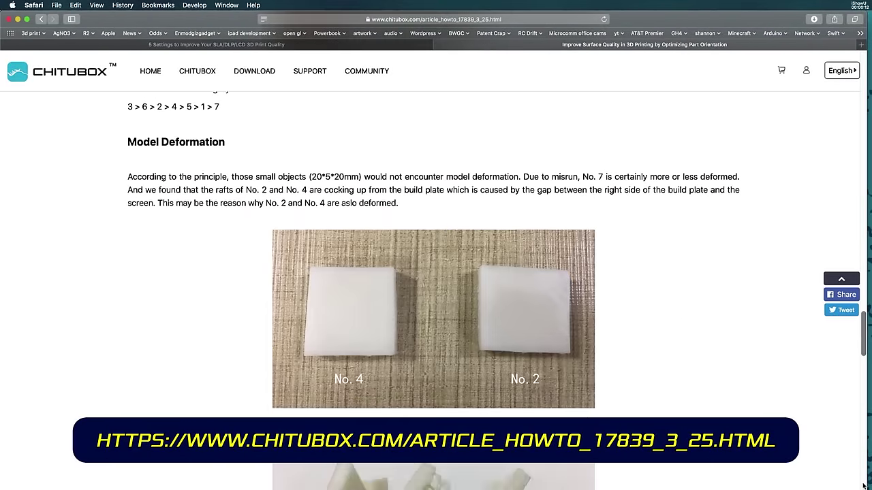
pyautogui.scroll(-6, 863, 485)
pyautogui.scroll(-14, 864, 485)
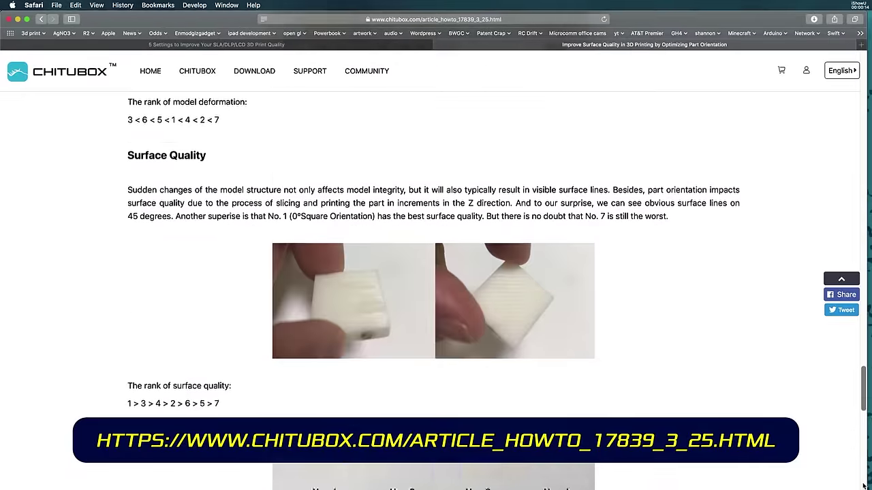
pyautogui.scroll(-10, 863, 485)
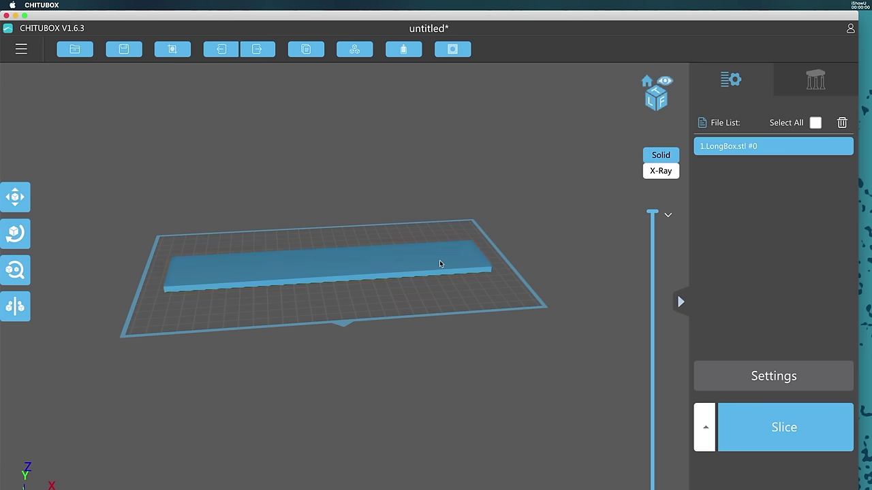
# - Rotate LongBox.stl to about -44 degrees on the Y axis so it tilts steeply
pyautogui.click(15, 233)
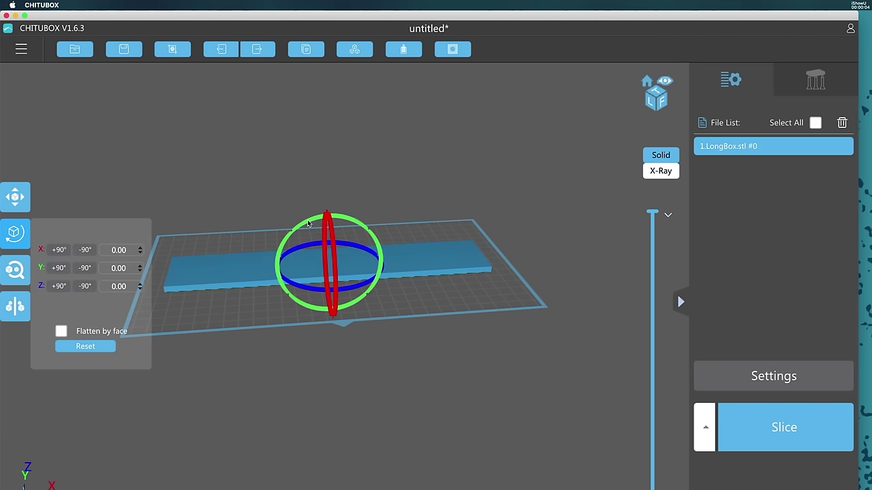
pyautogui.moveTo(307, 226); pyautogui.dragTo(284, 227)
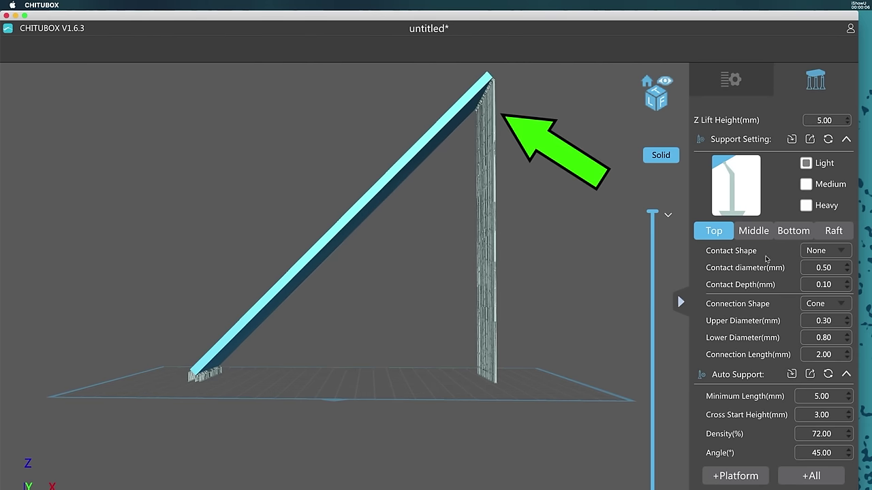
pyautogui.moveTo(521, 184)
pyautogui.mouseDown()
pyautogui.moveTo(525, 323)
pyautogui.moveTo(409, 280)
pyautogui.moveTo(402, 132)
pyautogui.mouseUp()
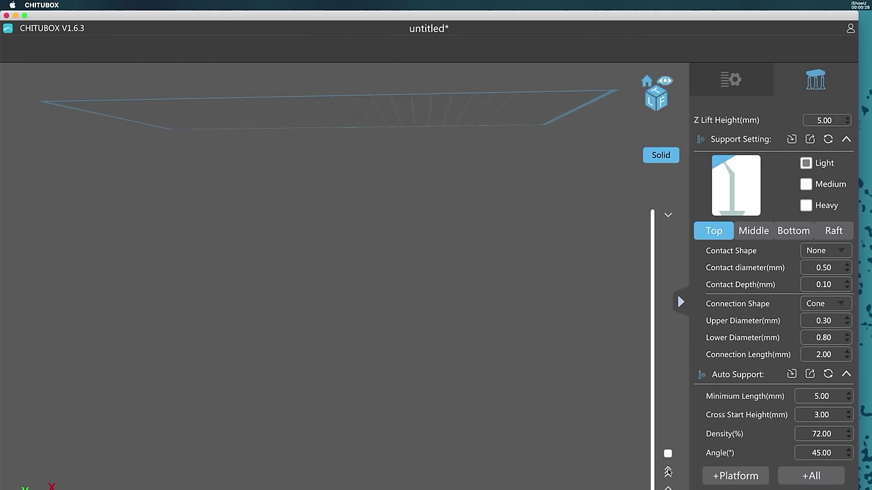
pyautogui.moveTo(667, 488); pyautogui.dragTo(667, 472)
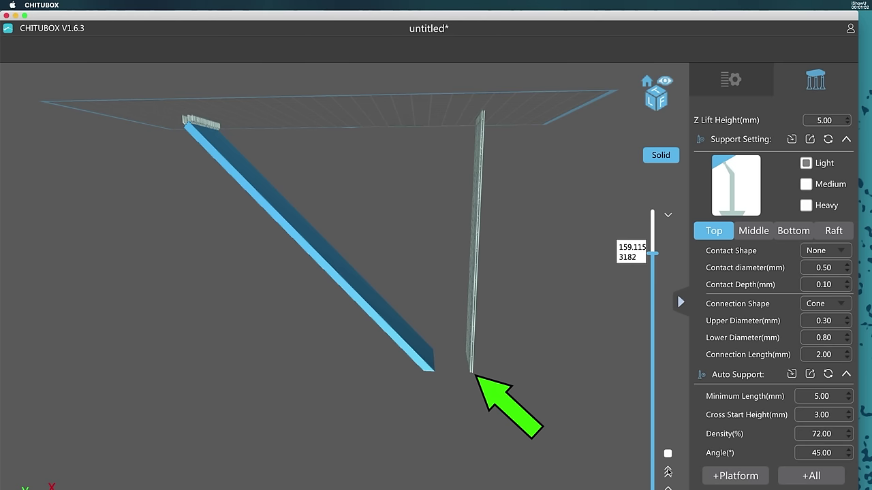
pyautogui.click(667, 472)
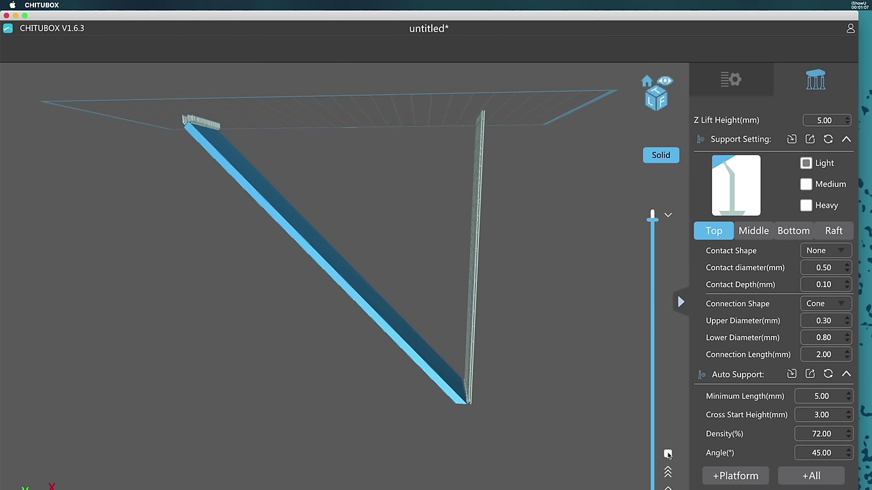
pyautogui.moveTo(558, 311); pyautogui.dragTo(739, 401)
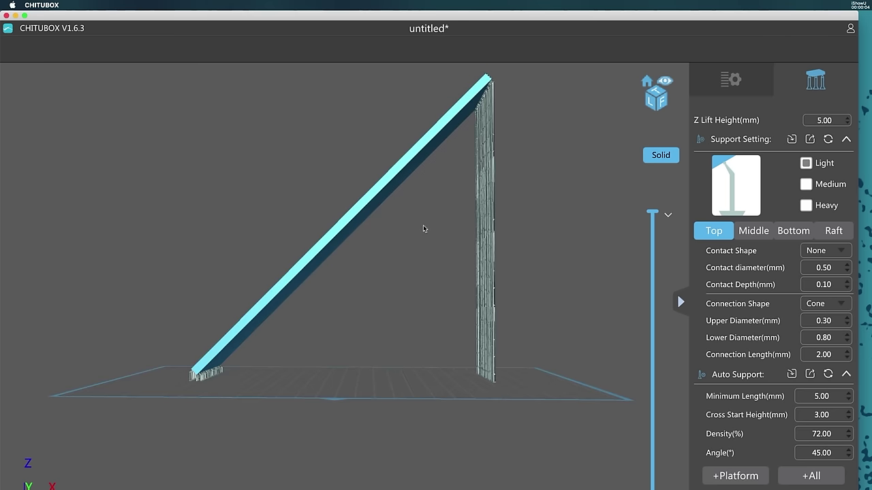
# - Place five manual support columns spaced along the tilted bar between its two end supports
pyautogui.scroll(1, 423, 228)
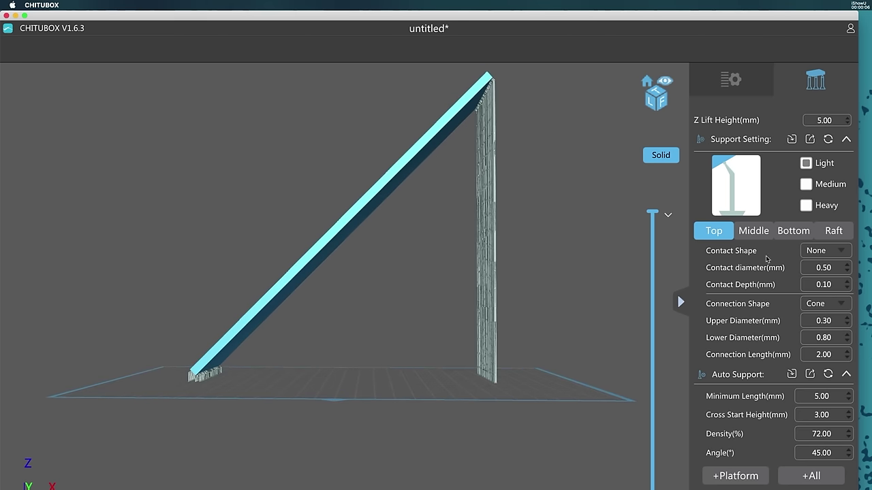
pyautogui.moveTo(439, 223); pyautogui.dragTo(410, 154)
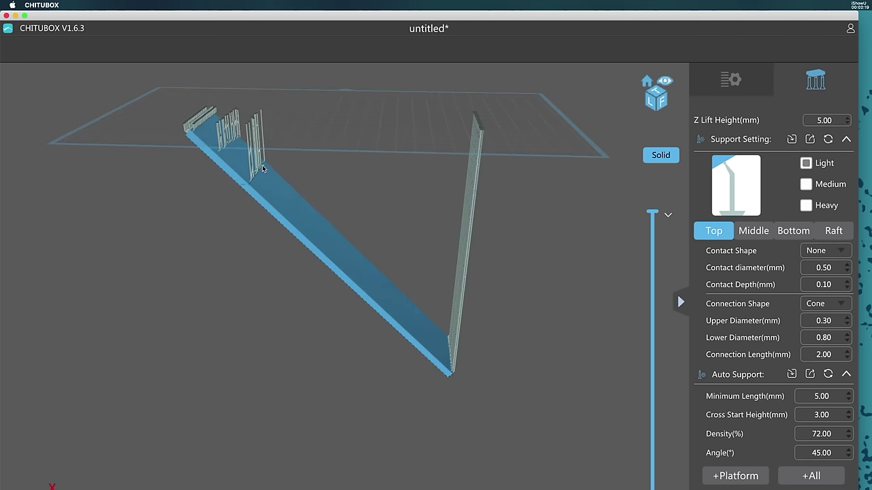
pyautogui.click(255, 176)
pyautogui.click(293, 201)
pyautogui.click(332, 249)
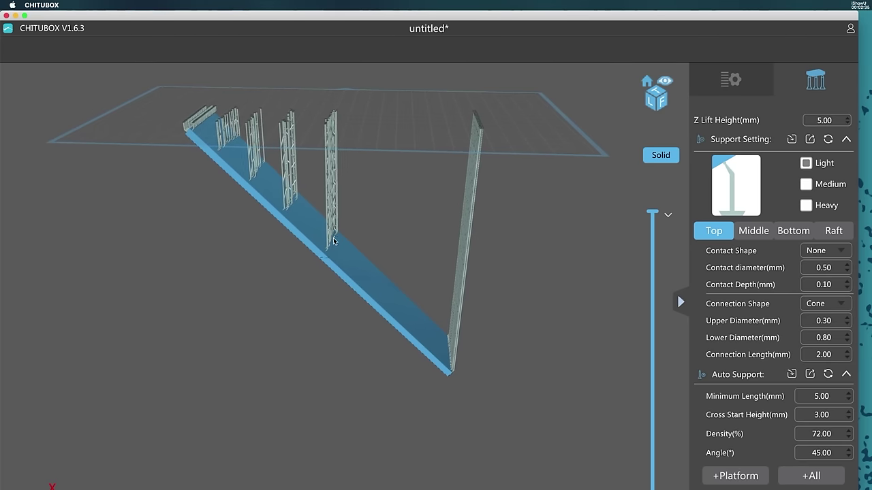
pyautogui.click(368, 286)
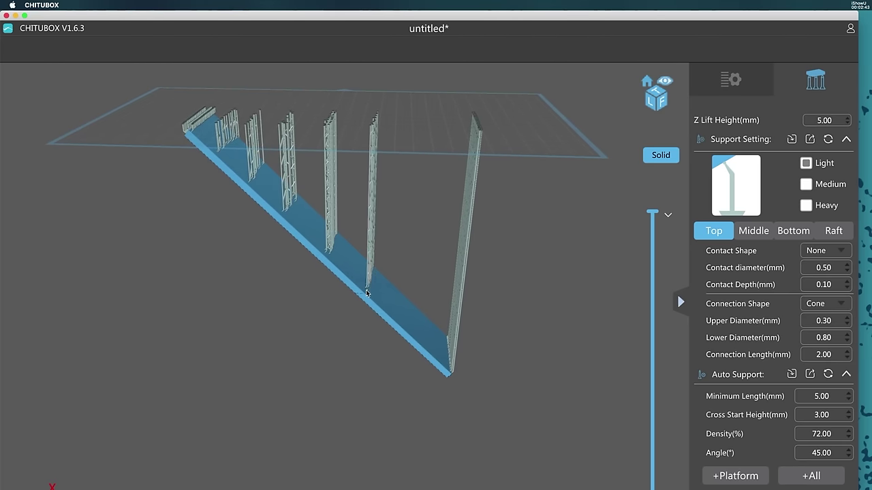
pyautogui.click(408, 331)
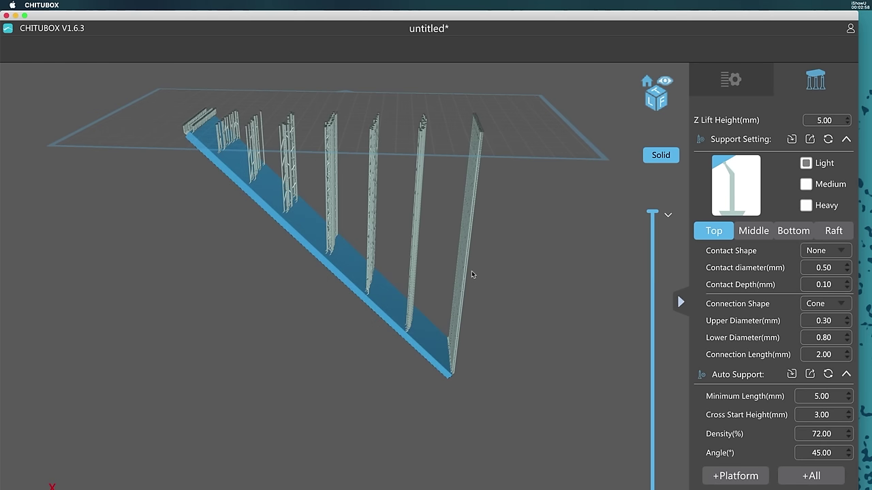
pyautogui.moveTo(536, 263)
pyautogui.mouseDown()
pyautogui.moveTo(552, 256)
pyautogui.moveTo(510, 249)
pyautogui.moveTo(535, 255)
pyautogui.mouseUp()
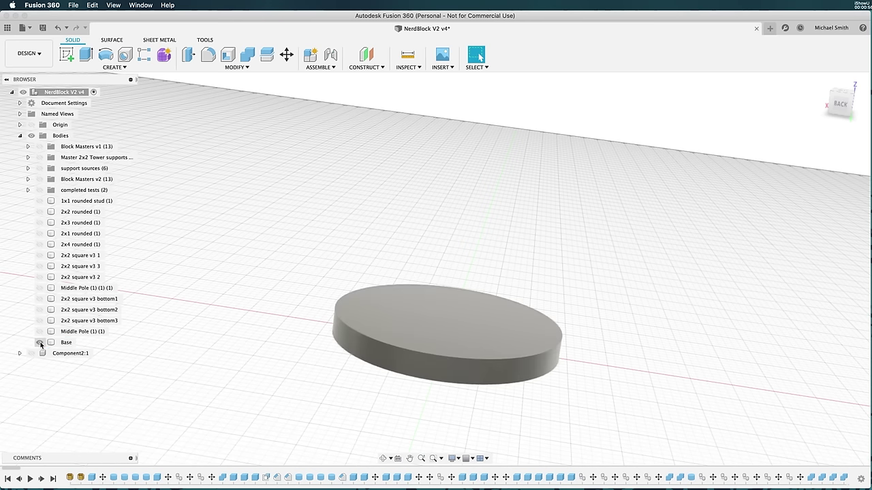
# - Show the middle pole, the supported brick and the bottom1 and bottom2 bricks, viewed from the back
pyautogui.click(40, 332)
pyautogui.click(40, 320)
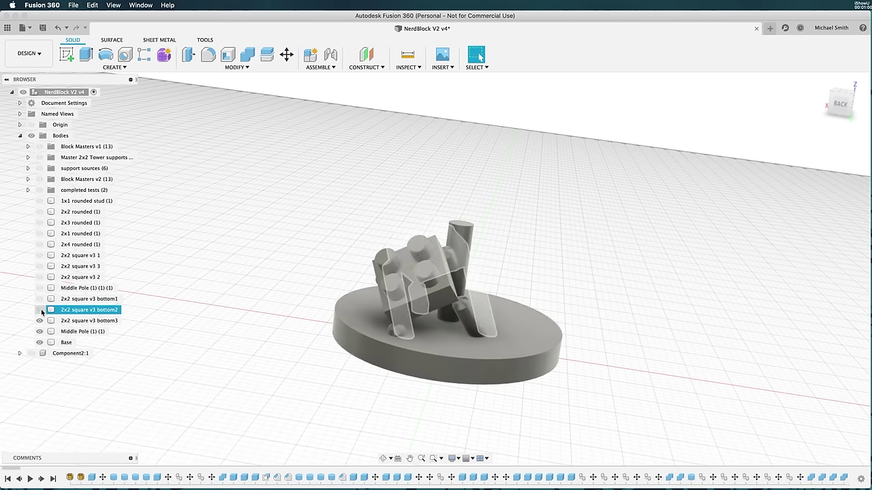
pyautogui.click(40, 310)
pyautogui.click(39, 299)
pyautogui.click(834, 106)
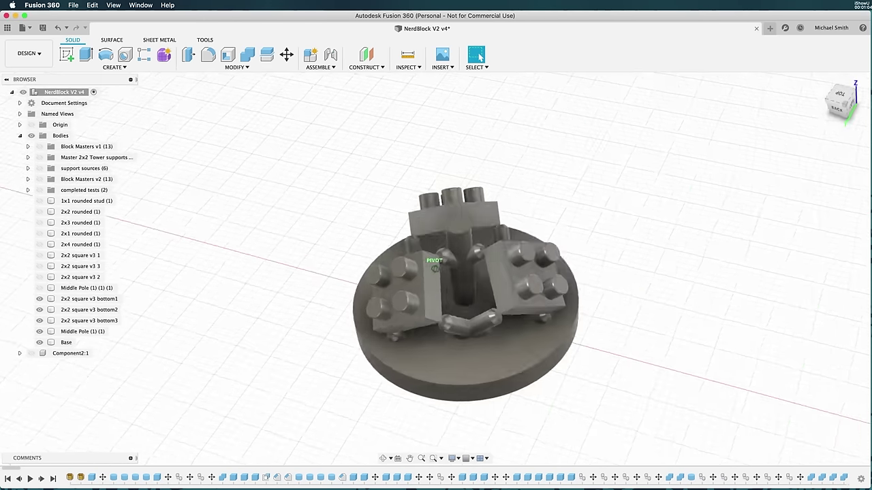
# - Show the Middle Pole (1) (1) (1) body and the 2x2 square v3 1, 2 and 3 bricks
pyautogui.click(39, 288)
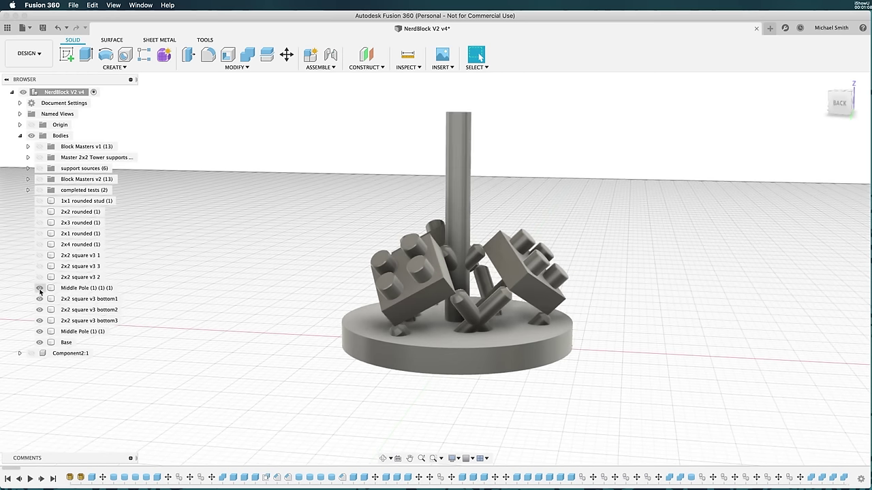
pyautogui.click(39, 277)
pyautogui.click(39, 266)
pyautogui.click(40, 255)
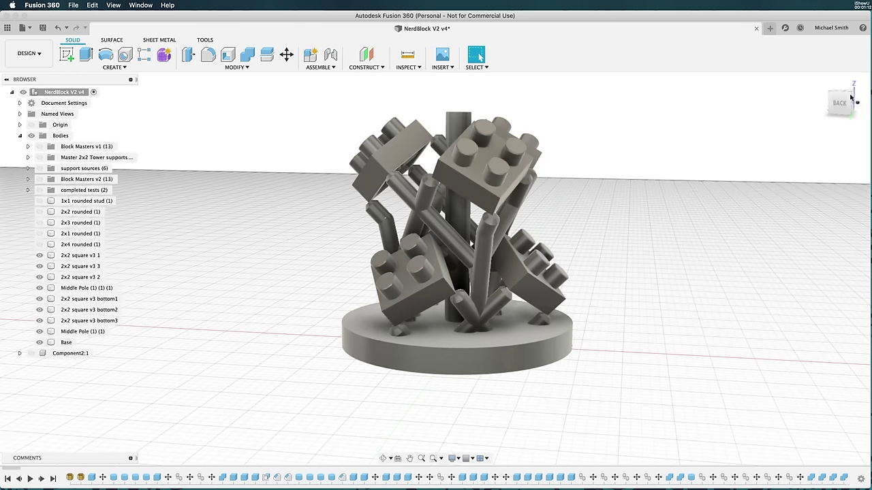